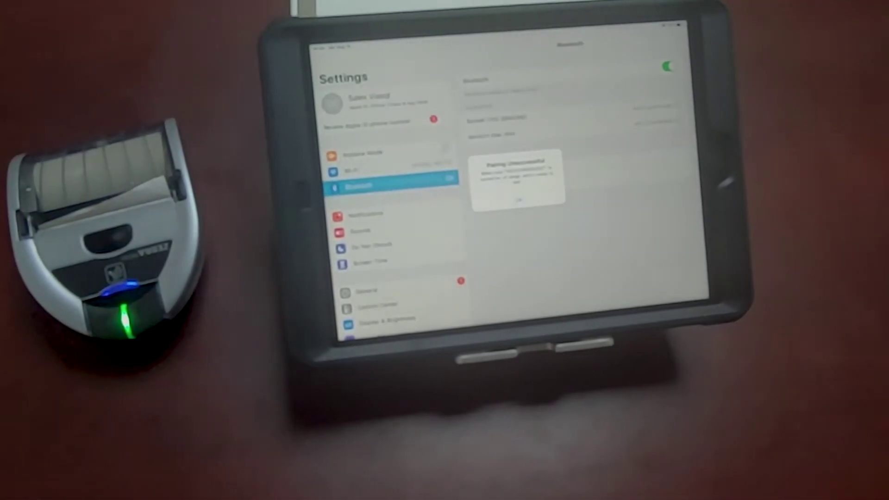
Dismiss the Pairing Unsuccessful alert to return to the Bluetooth device list.
click(520, 201)
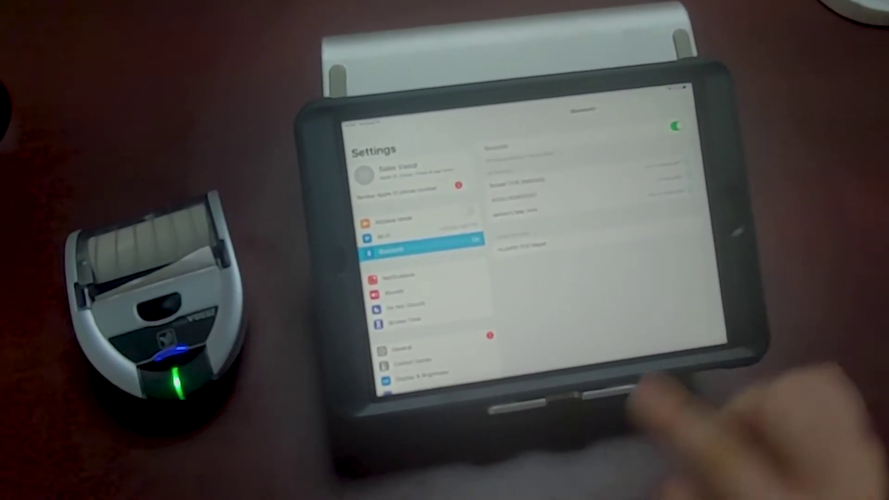
Switch from iOS Settings to Listaso and go to its Printer Settings page.
drag(556, 396, 556, 278)
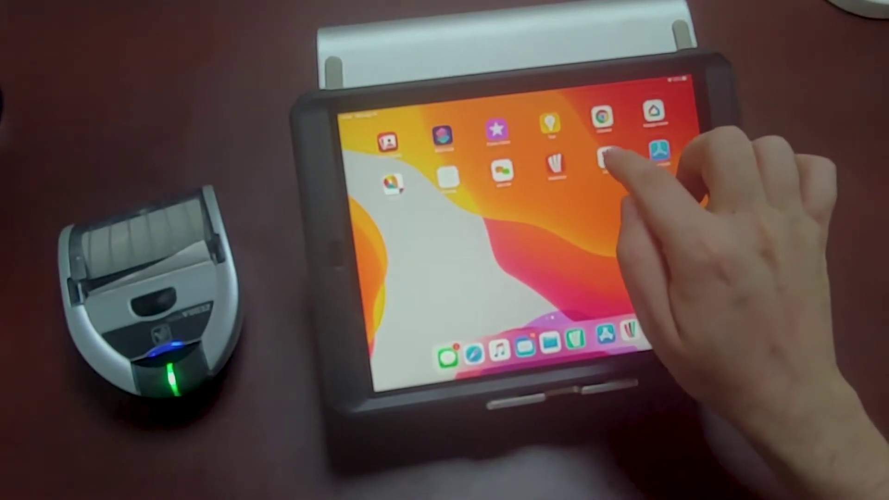
click(605, 160)
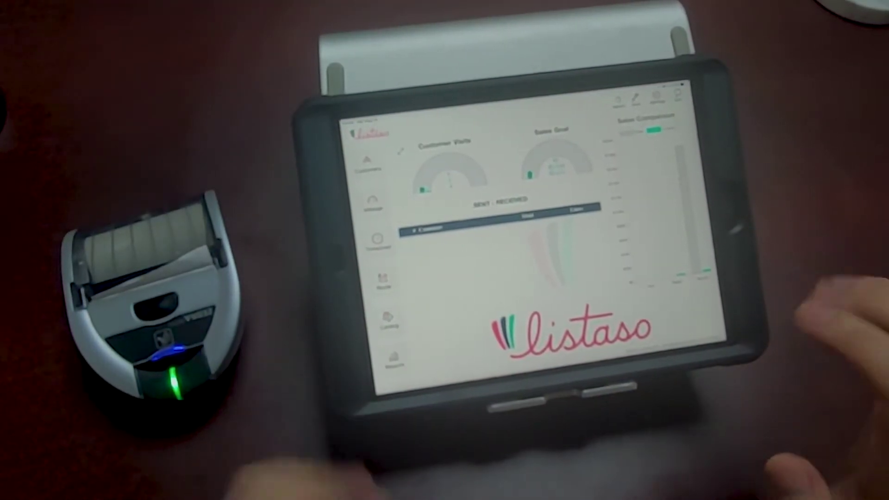
click(673, 101)
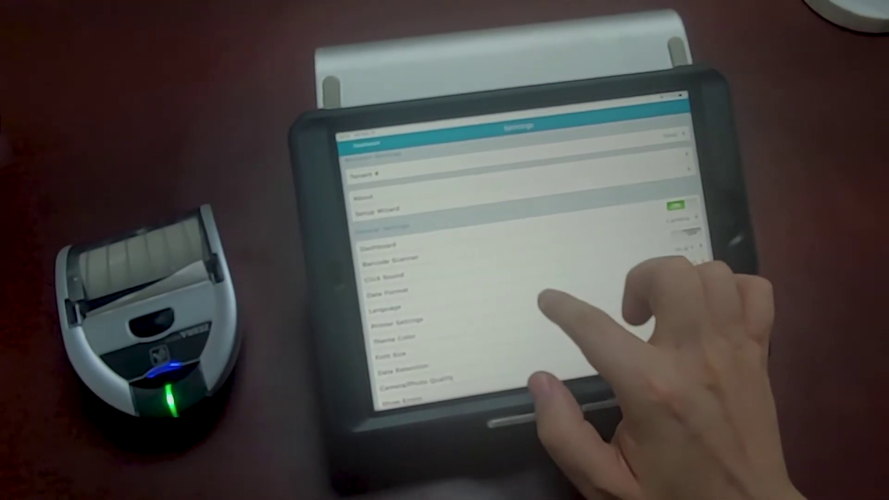
click(542, 316)
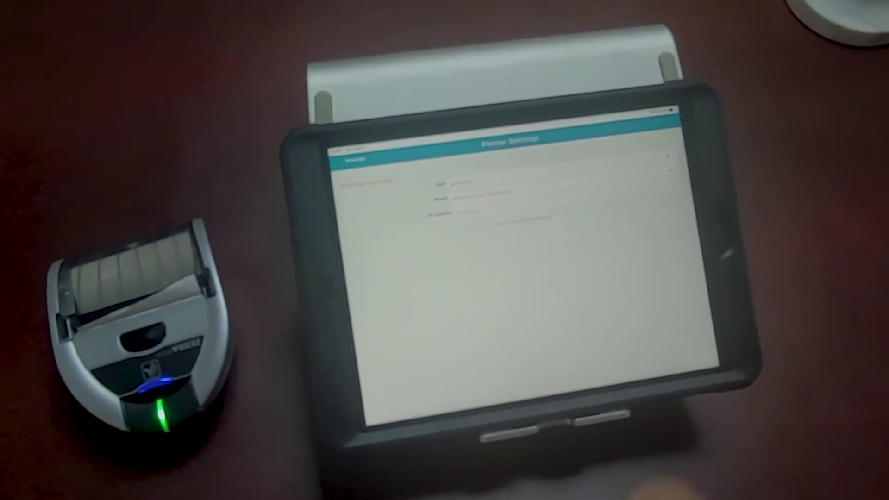
Set the connection type and Zebra printer model, then link the paired printer device.
click(514, 205)
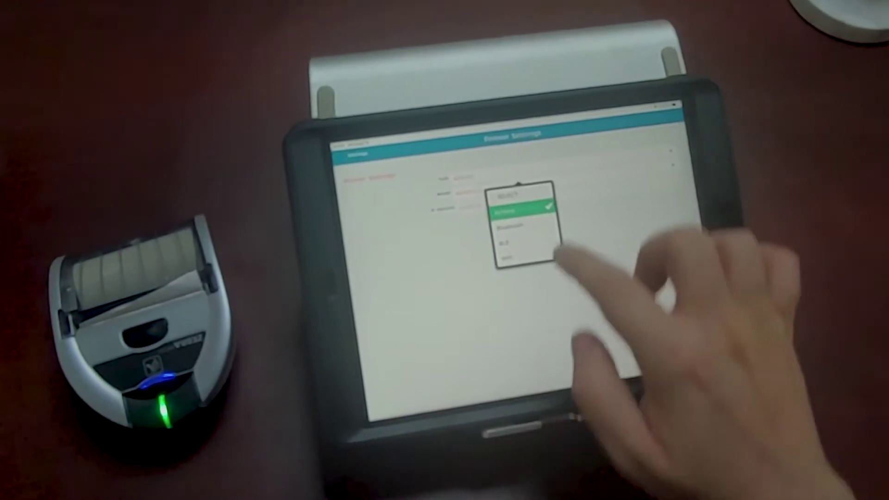
click(526, 219)
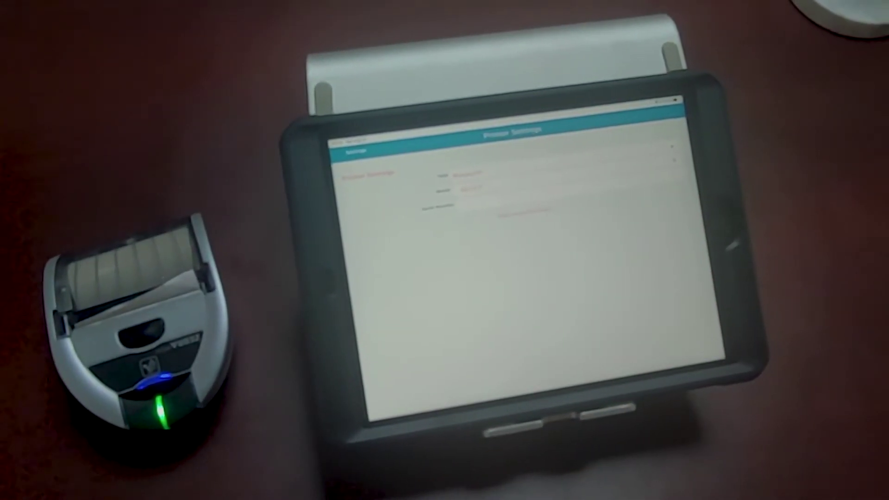
click(528, 209)
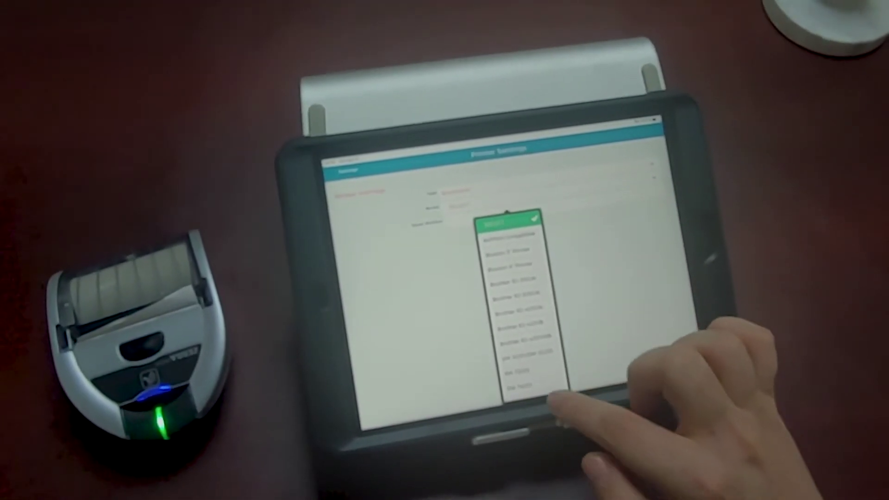
scroll(518, 306, down, 5)
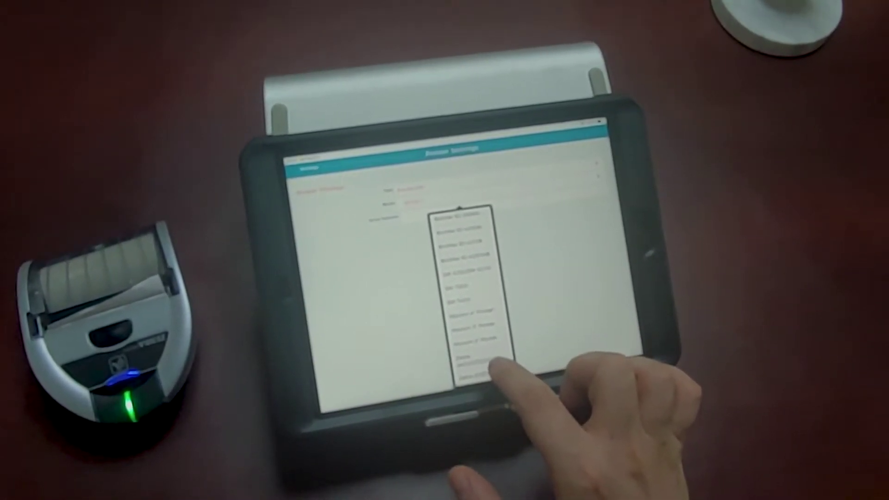
click(487, 355)
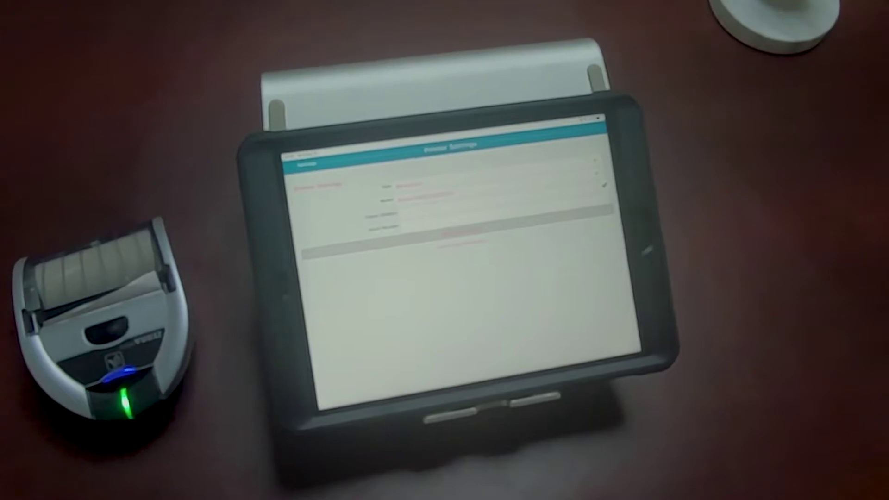
click(552, 219)
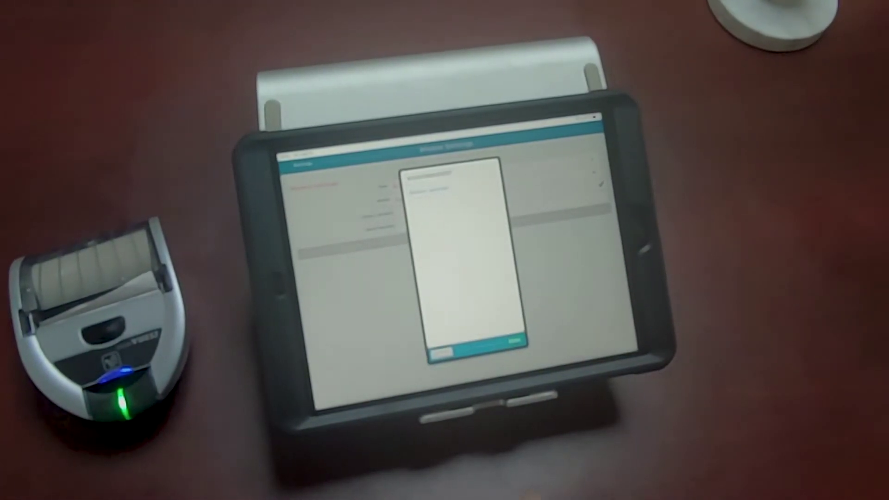
click(444, 173)
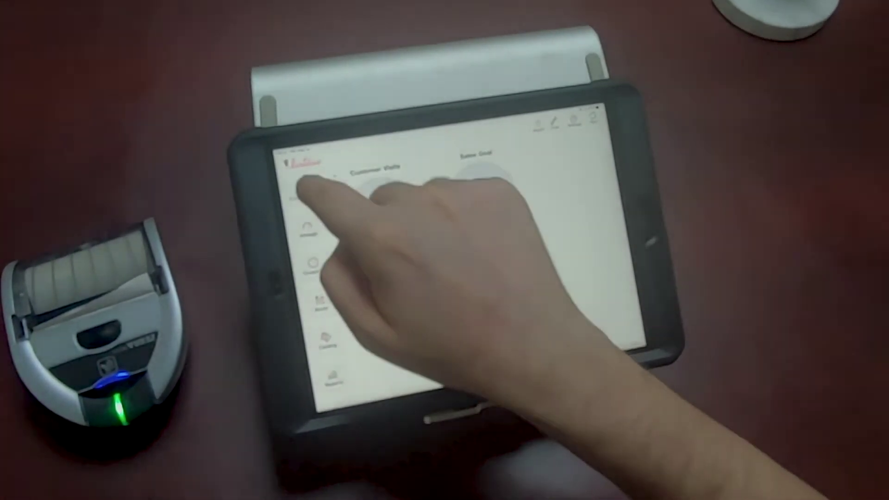
Start a new order for 29 St Supermarket and add the first product to its cart.
click(307, 194)
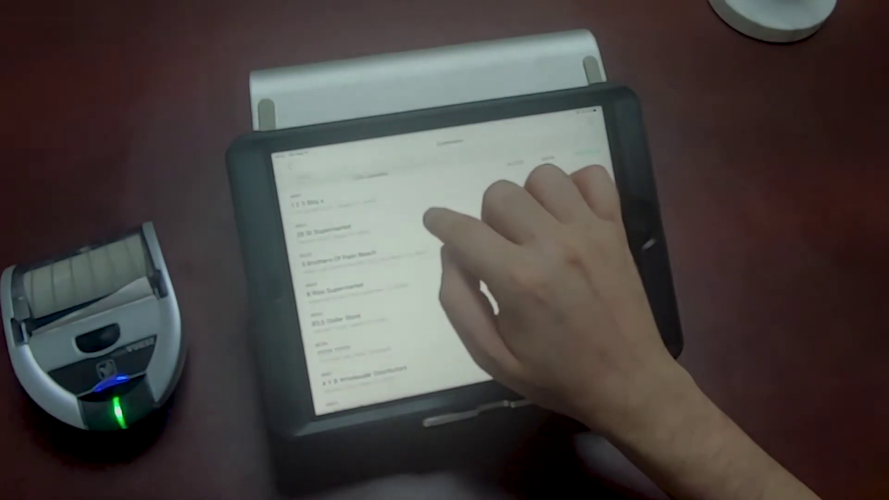
click(437, 208)
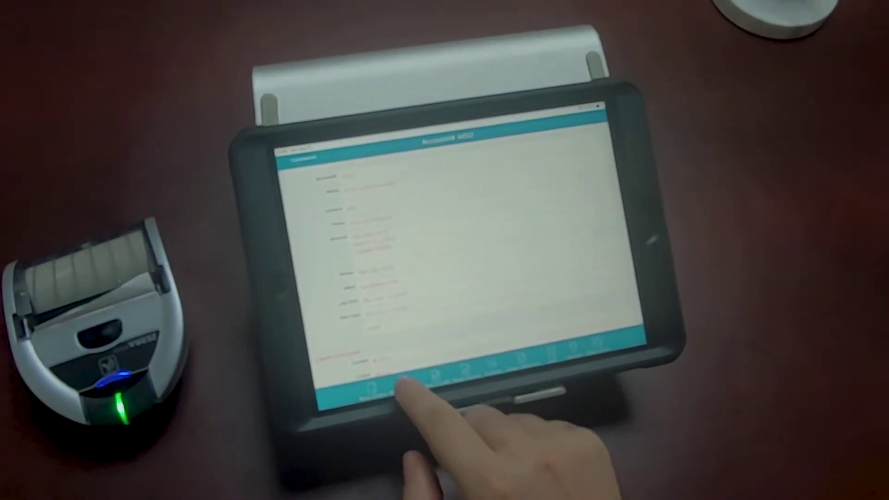
click(407, 389)
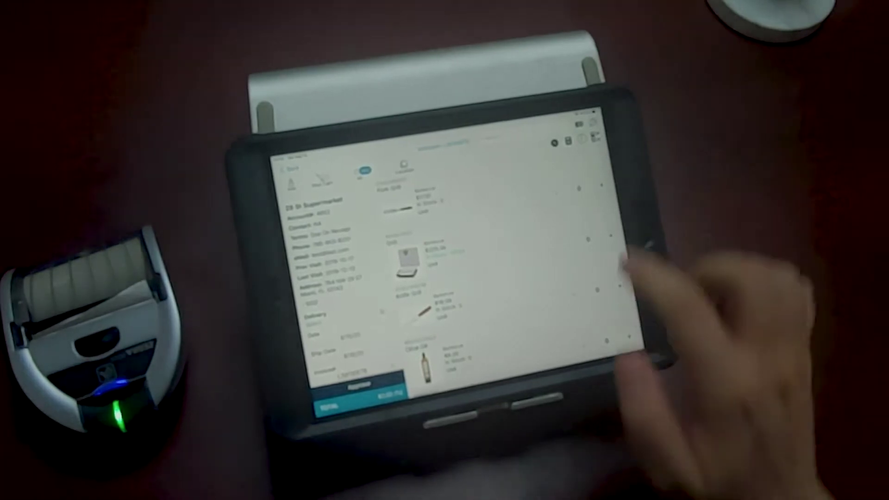
click(590, 191)
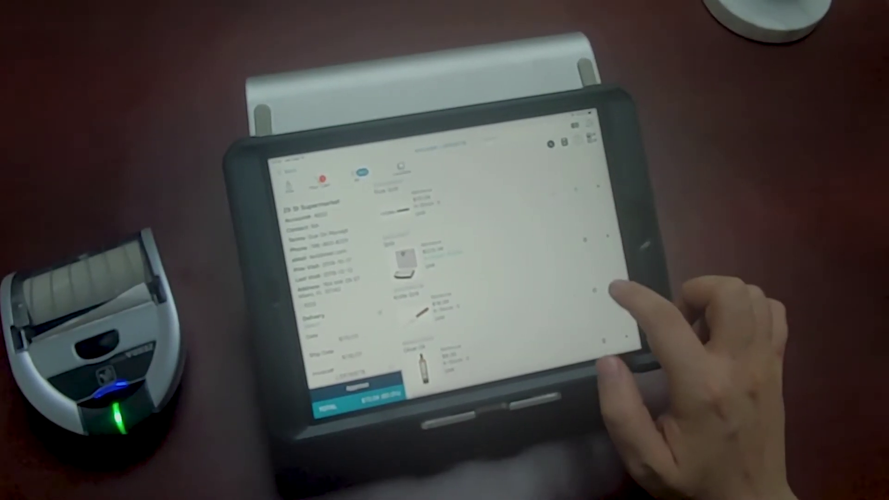
scroll(528, 292, down, 3)
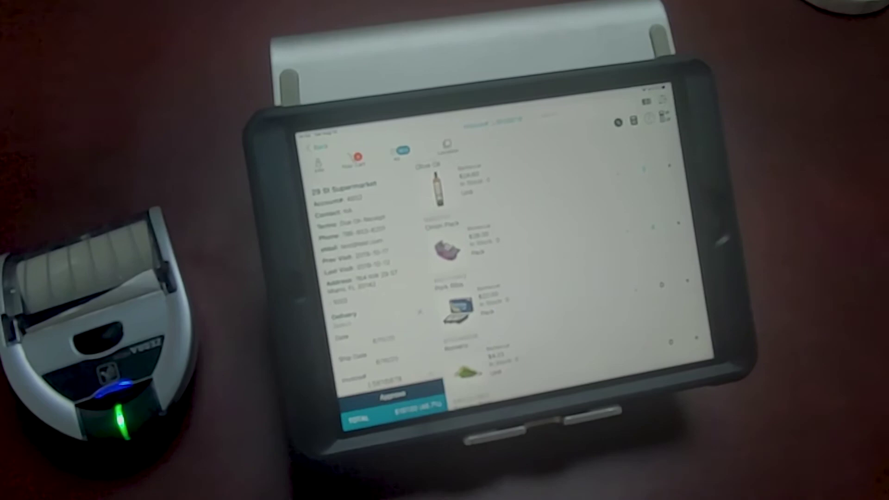
Fill in the signer's name on the invoice summary and approve it to show the receipt.
click(407, 398)
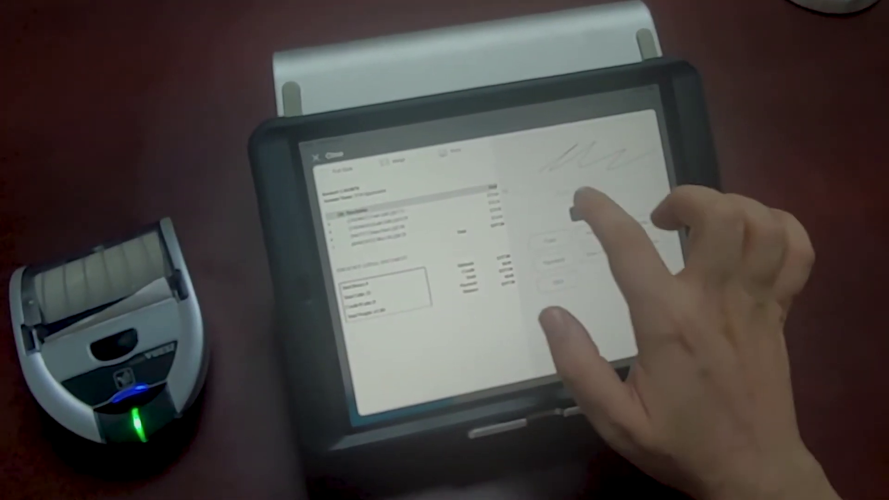
click(584, 271)
text(alfred)
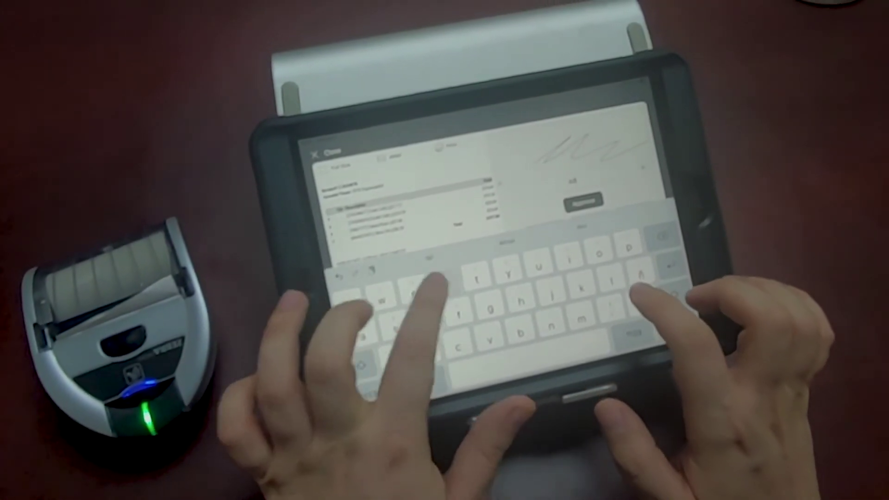
click(684, 339)
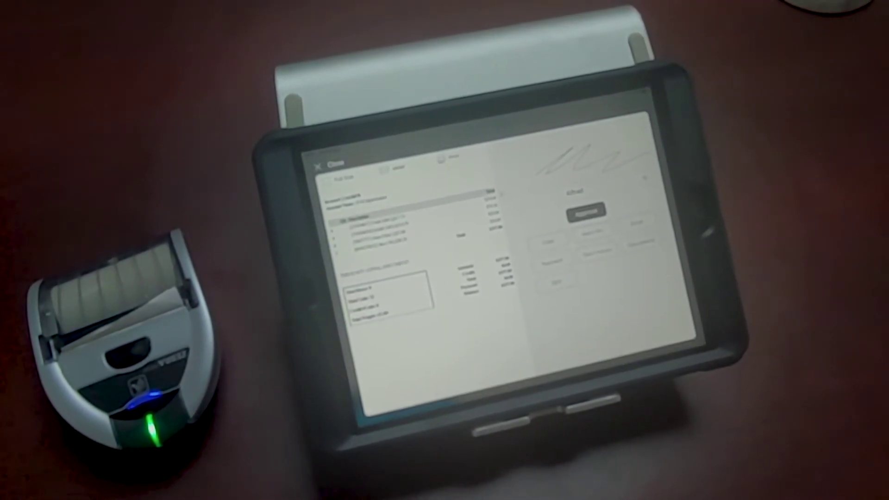
click(587, 213)
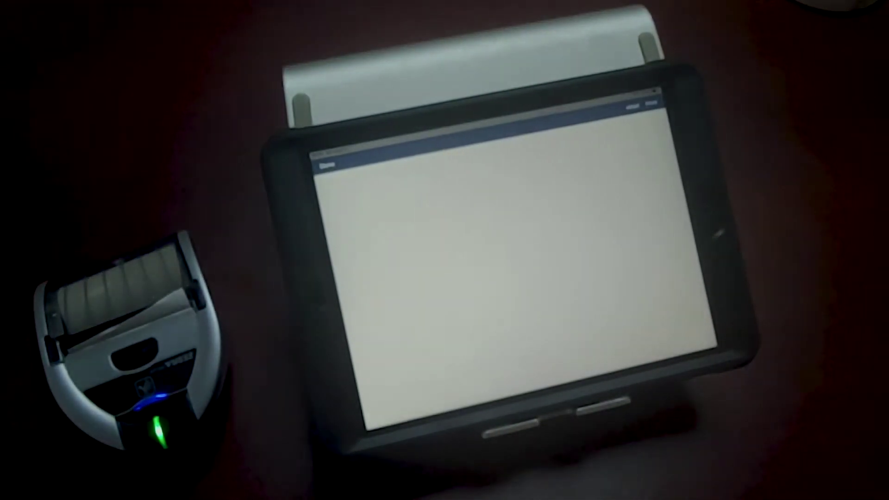
scroll(556, 313, down, 5)
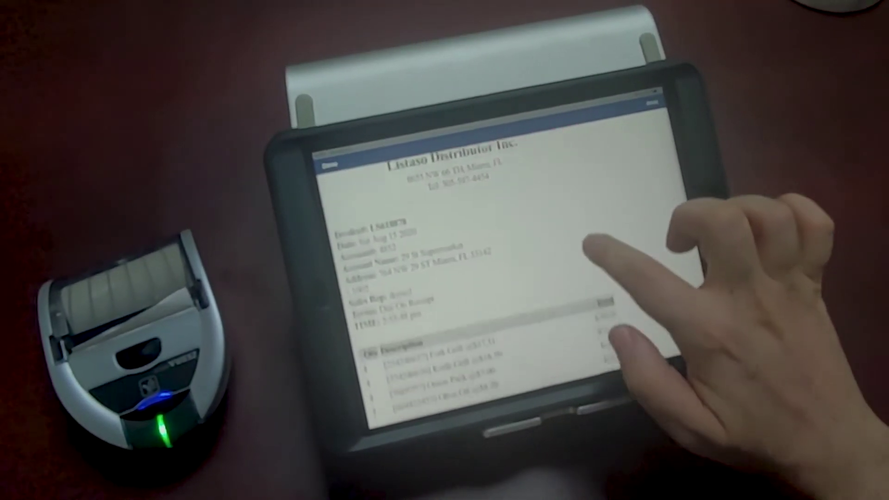
scroll(556, 278, down, 3)
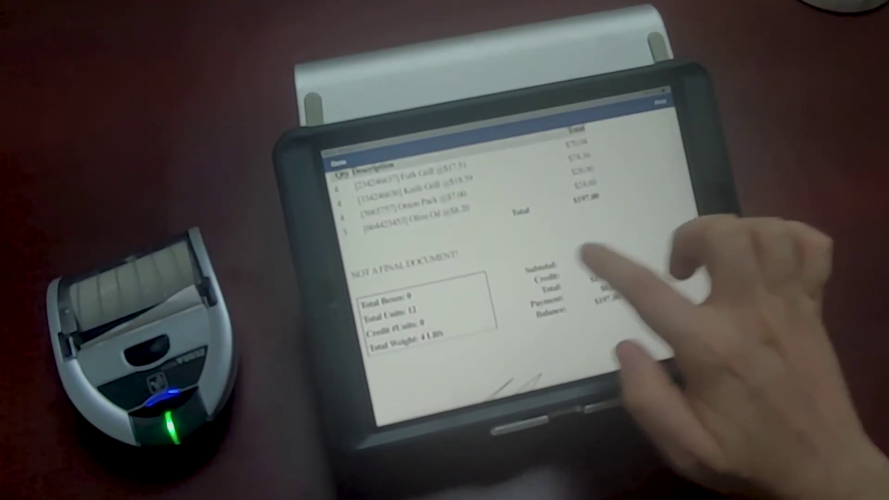
scroll(521, 292, down, 3)
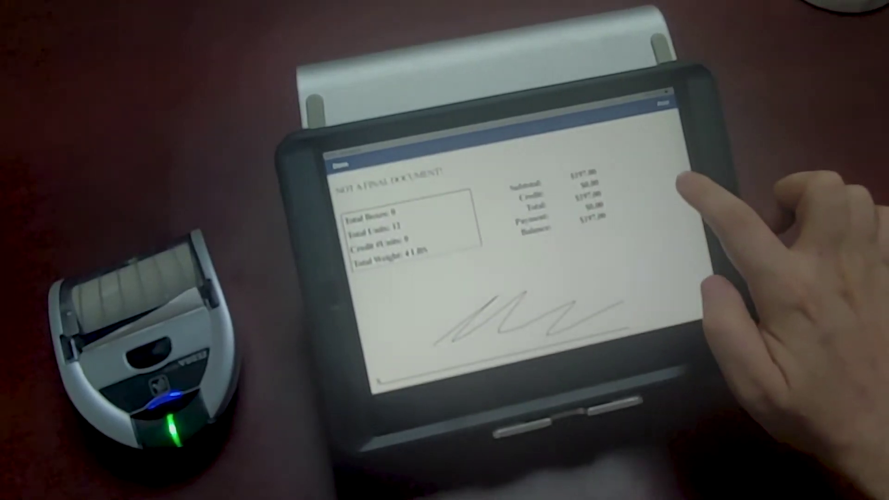
scroll(556, 278, up, 8)
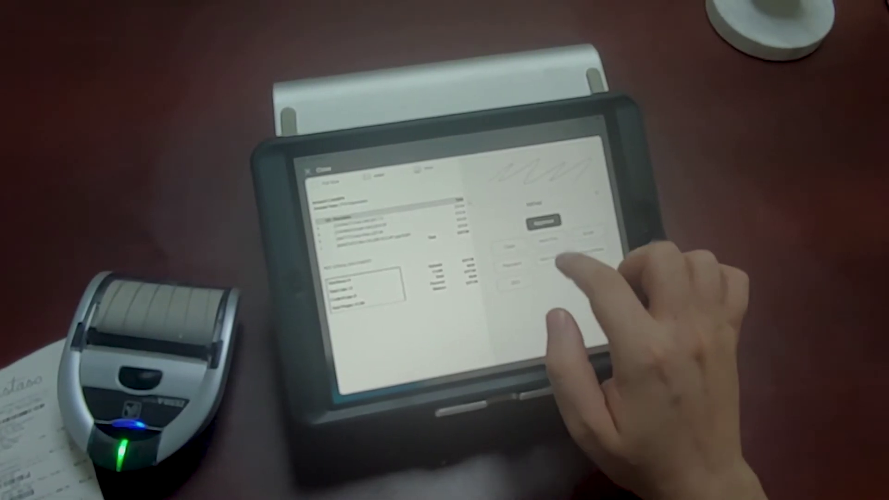
Print another copy of the invoice, then bring up its receipt preview.
click(534, 223)
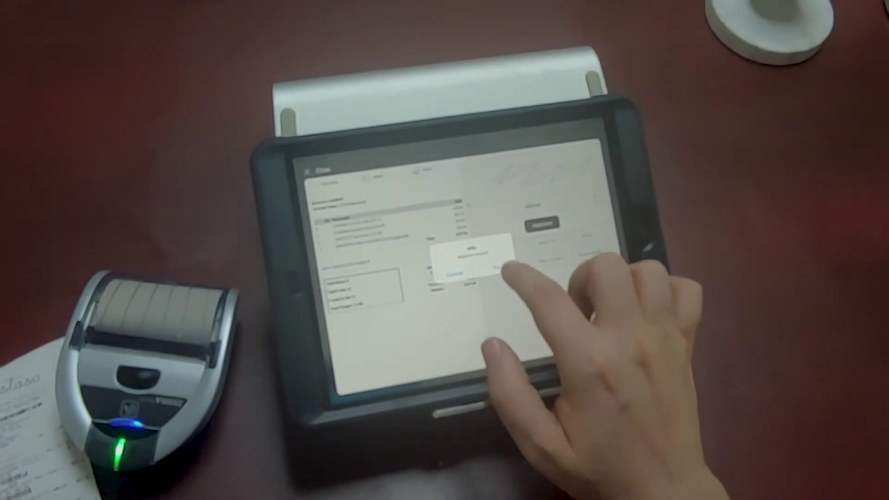
click(451, 272)
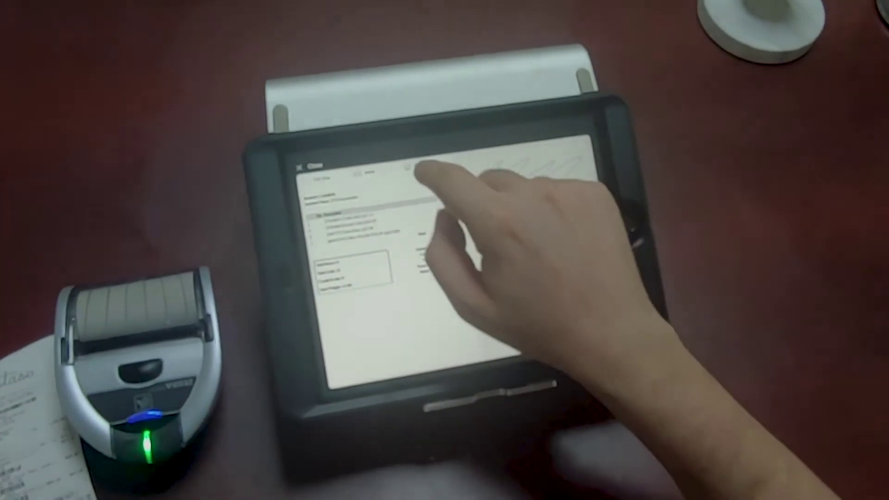
click(445, 174)
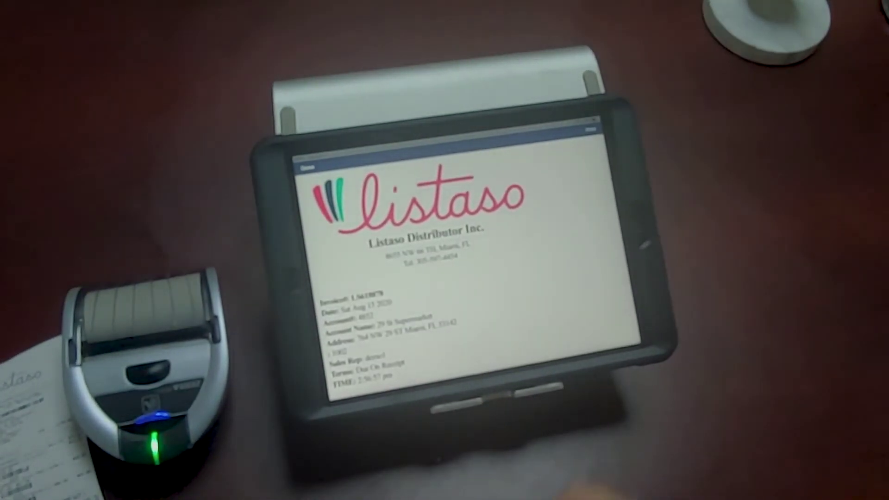